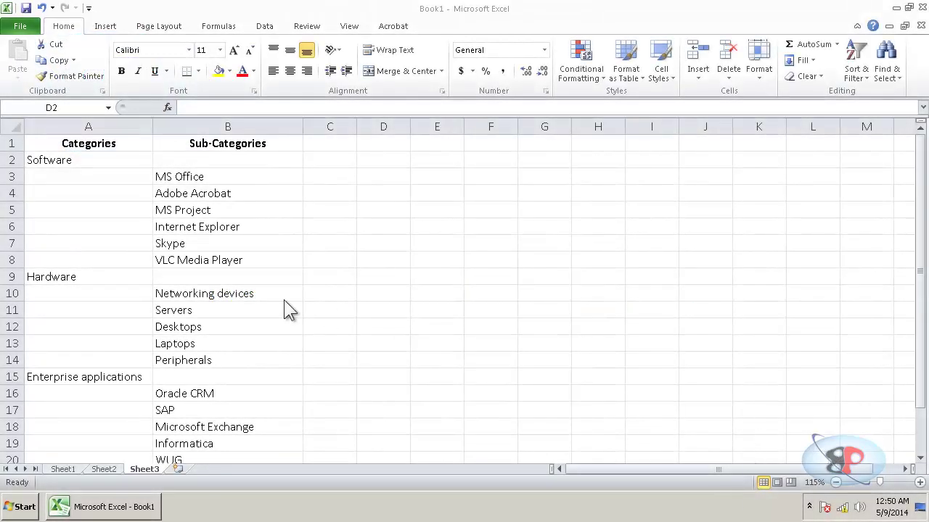
Review the Software, Hardware and Enterprise applications categories and their sub-categories
click(119, 127)
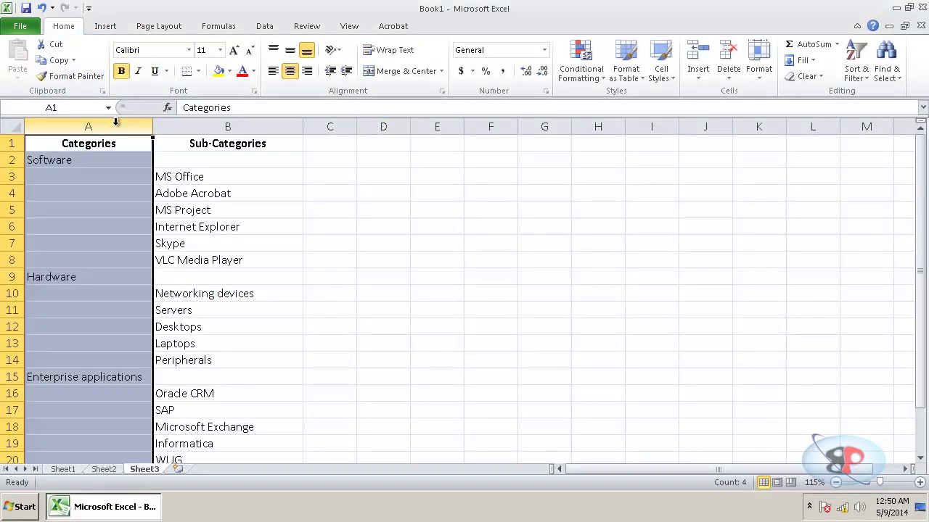
scroll(140, 161, down, 1)
scroll(77, 145, up, 1)
click(68, 274)
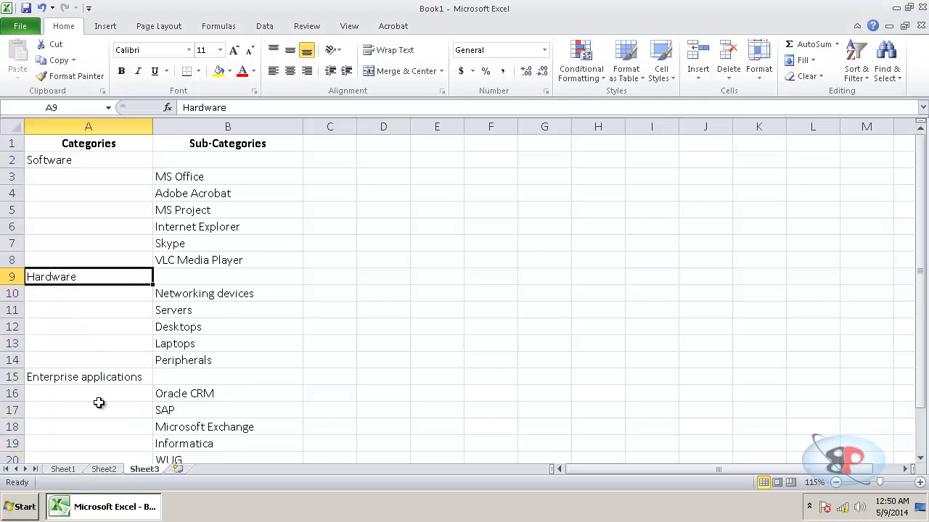
click(104, 378)
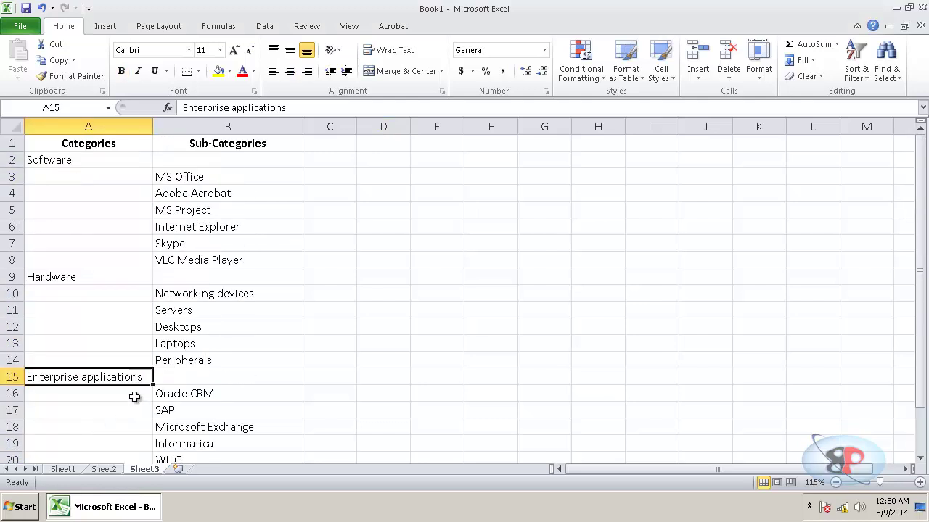
click(239, 143)
click(72, 163)
click(67, 277)
click(79, 391)
click(171, 178)
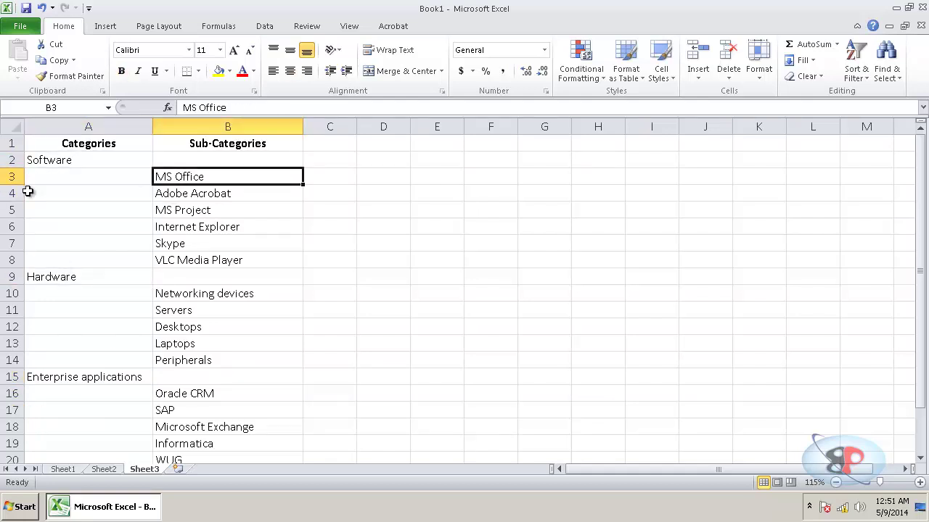
Highlight the subcategory rows, including MS Office to VLC Media Player, then clear the selection
drag(18, 180, 14, 359)
drag(14, 393, 15, 434)
scroll(107, 213, up, 1)
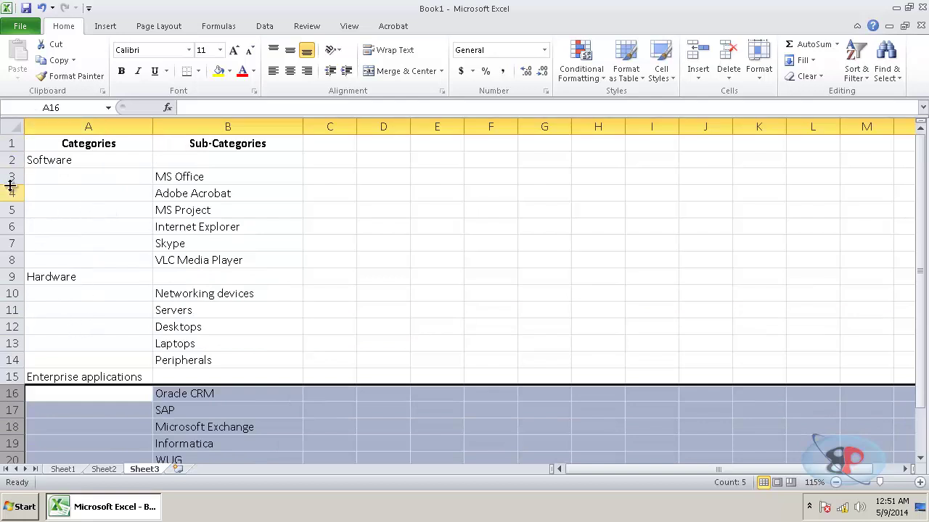
drag(192, 183, 201, 263)
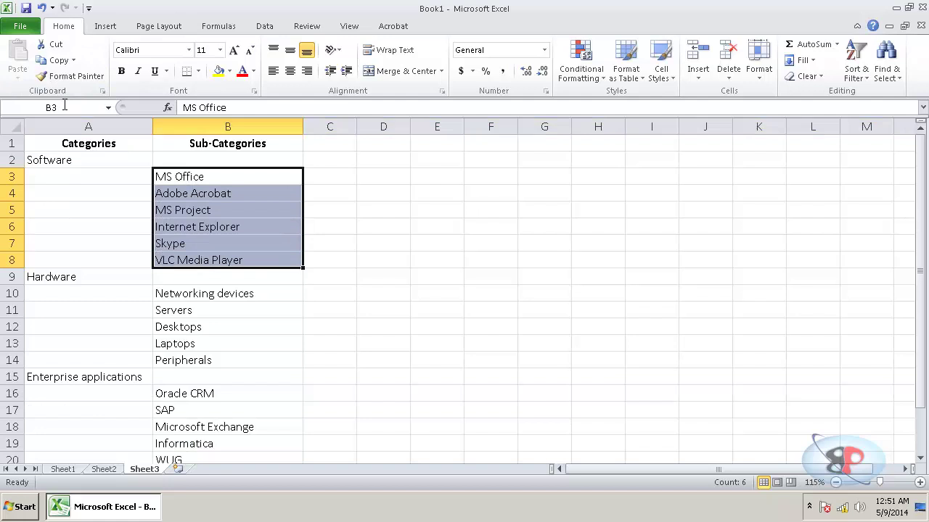
click(353, 192)
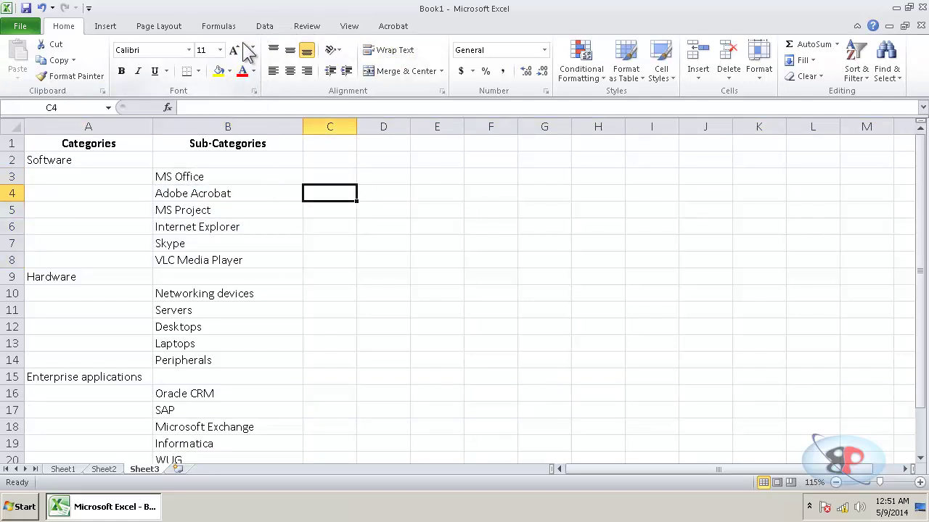
Group rows 3–8 as an outline group under Software
click(265, 27)
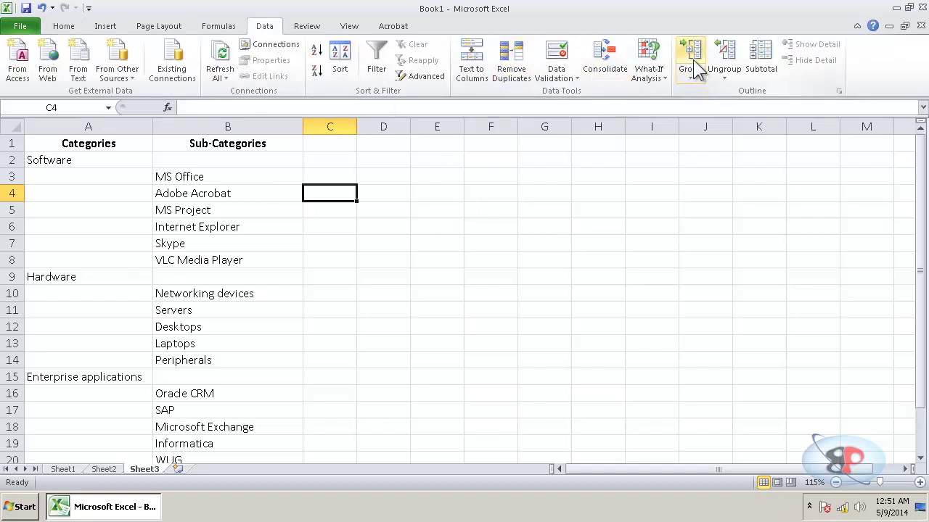
drag(89, 175, 92, 259)
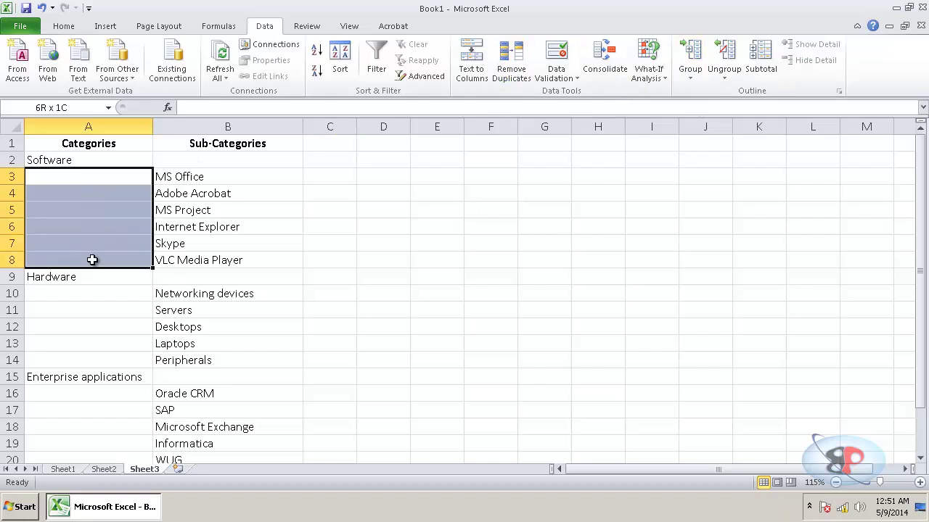
click(693, 80)
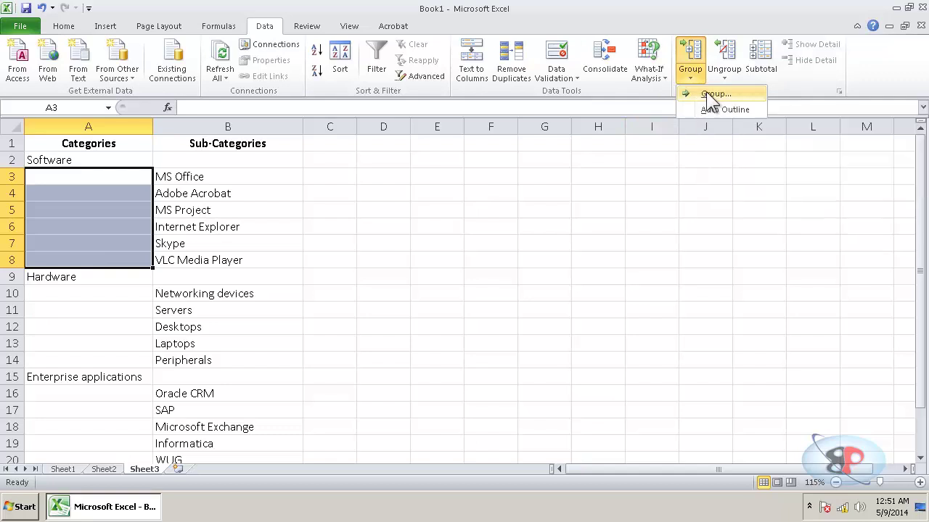
click(702, 95)
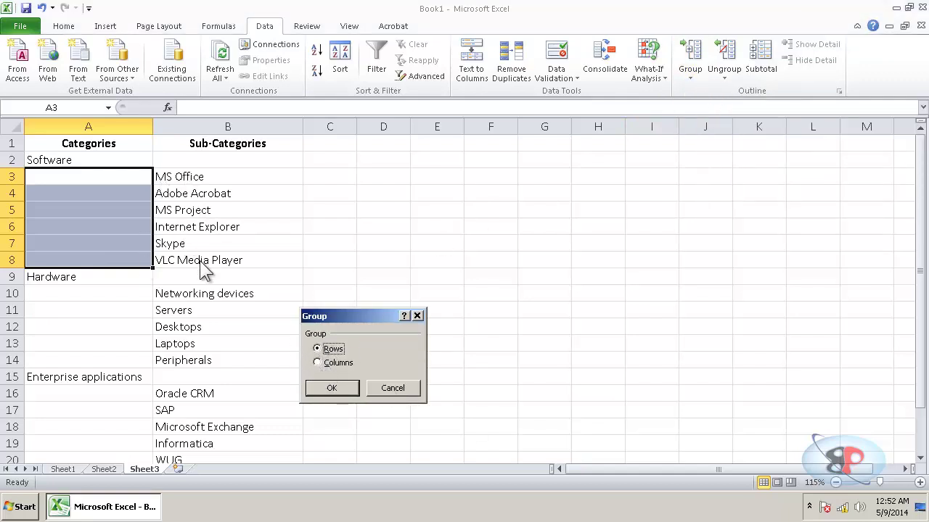
click(331, 389)
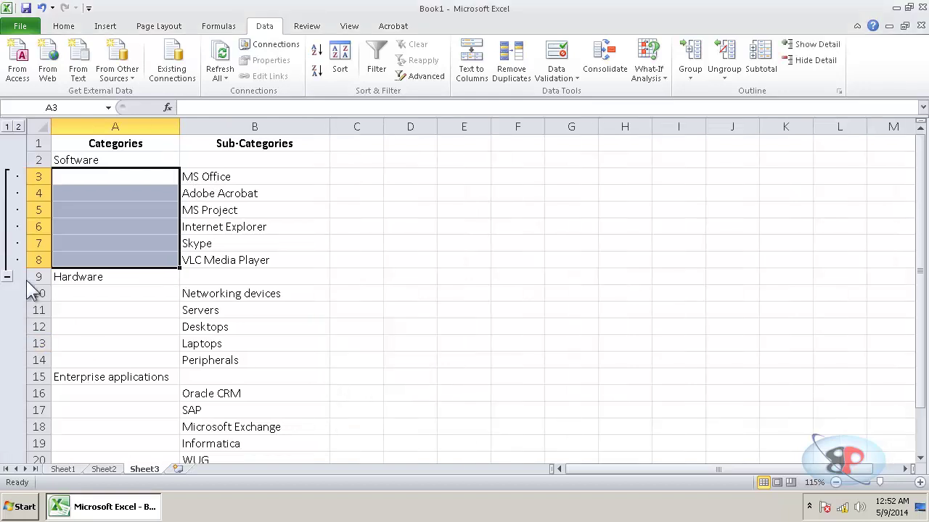
Group rows 10–14 under Hardware and rows 16–20 under Enterprise applications
drag(112, 296, 124, 356)
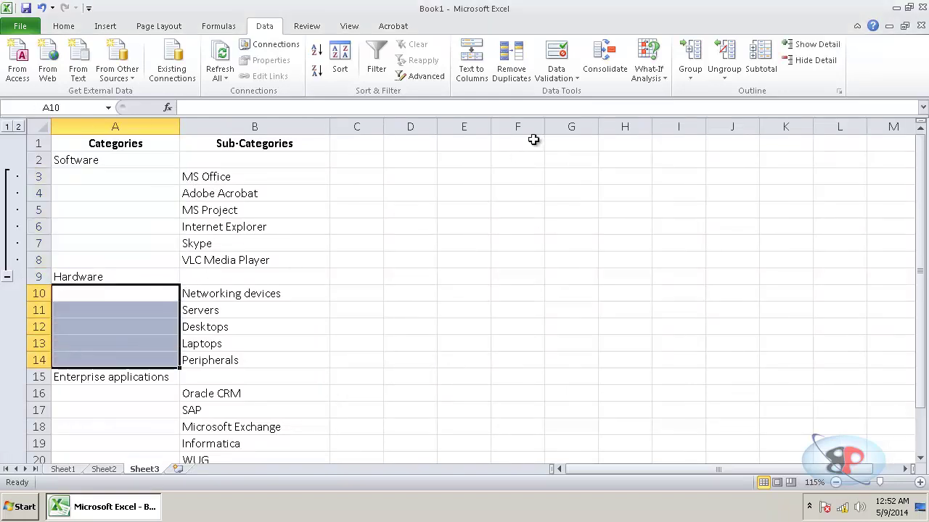
click(689, 74)
click(693, 95)
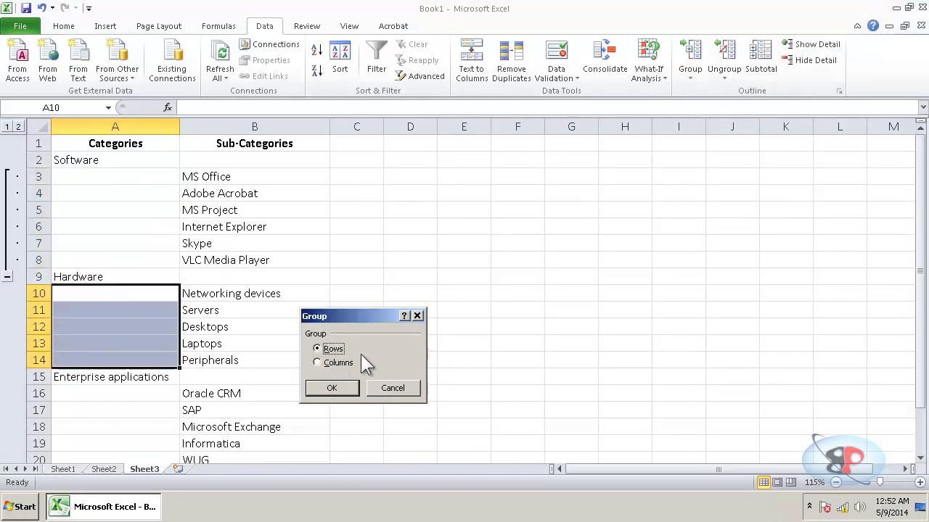
click(329, 388)
scroll(273, 379, down, 2)
drag(154, 296, 159, 355)
click(695, 77)
click(693, 95)
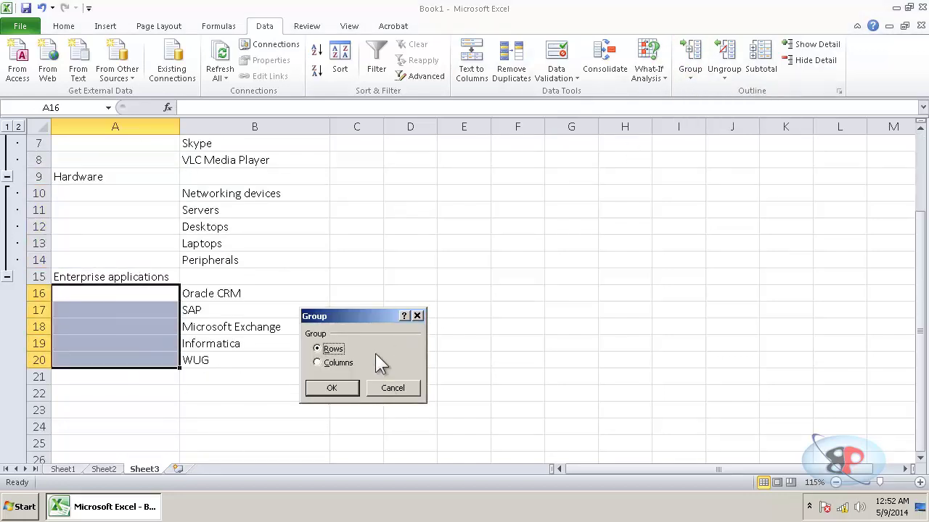
click(330, 387)
scroll(9, 245, up, 2)
click(6, 277)
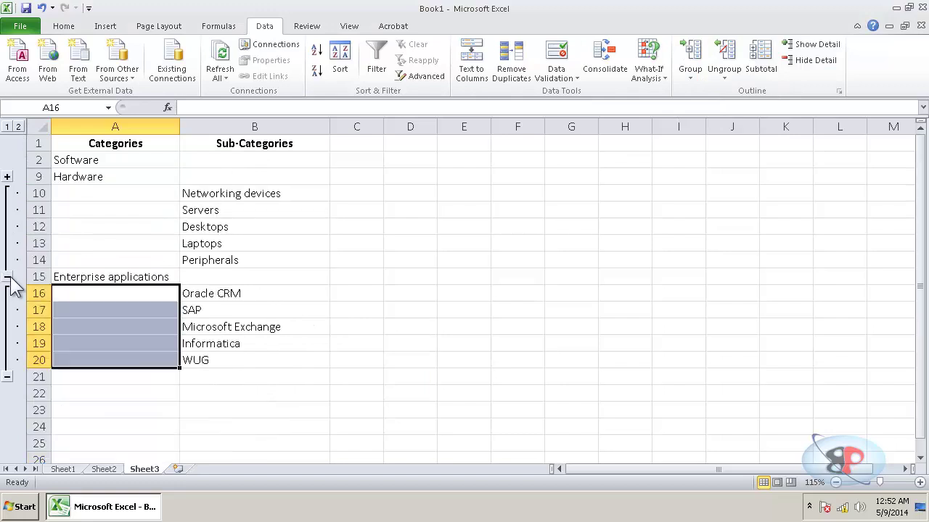
click(7, 277)
click(8, 294)
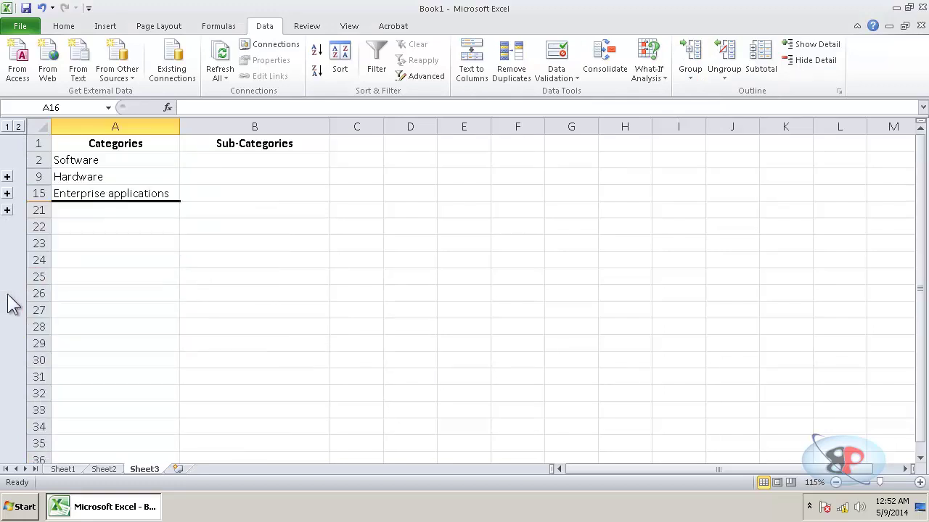
click(82, 272)
click(7, 176)
click(6, 181)
click(7, 177)
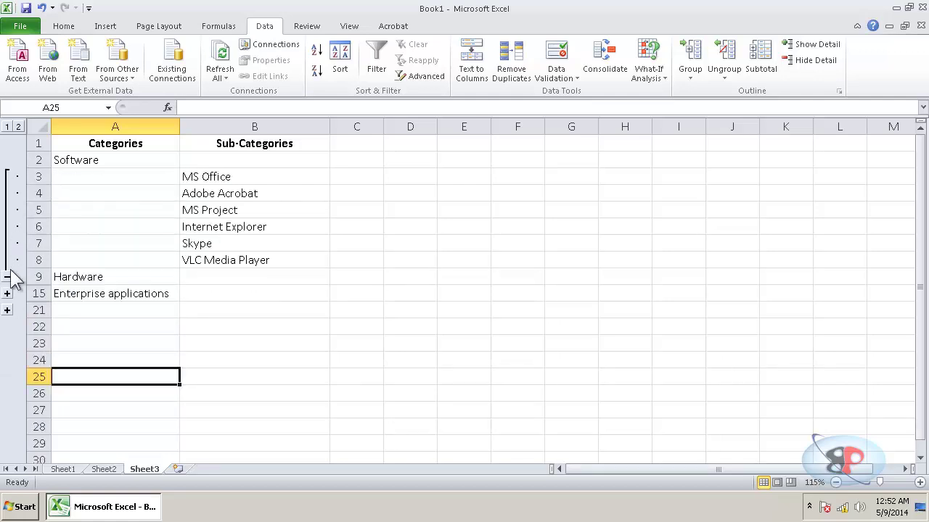
click(7, 276)
click(7, 393)
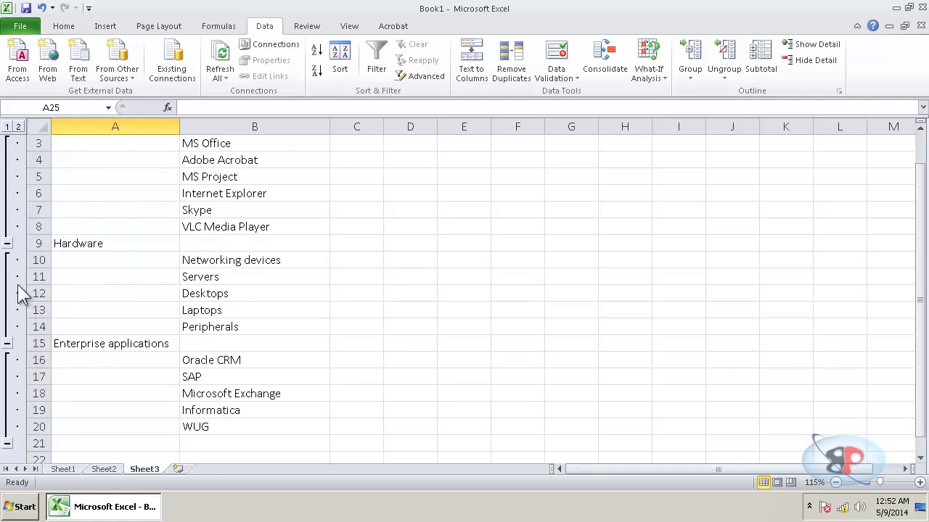
scroll(21, 240, up, 1)
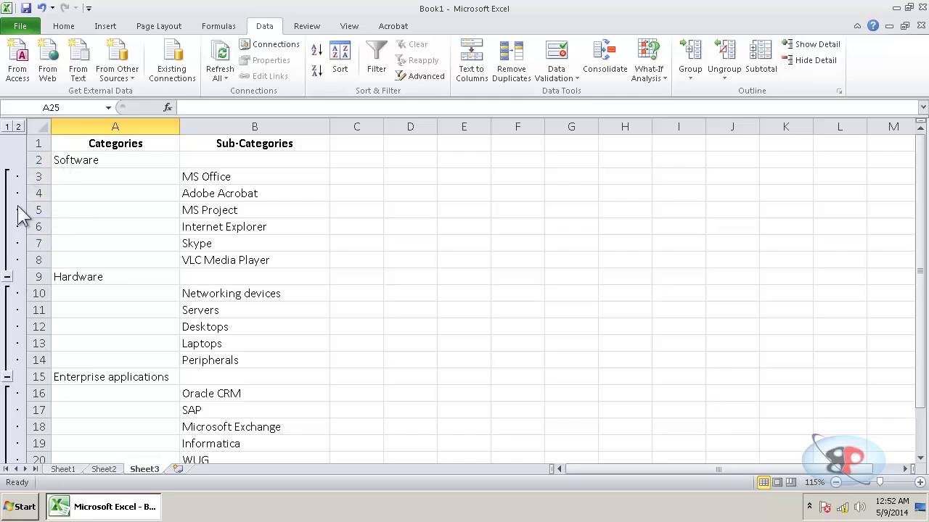
Turn off 'Summary rows below detail' in the outline settings
click(839, 92)
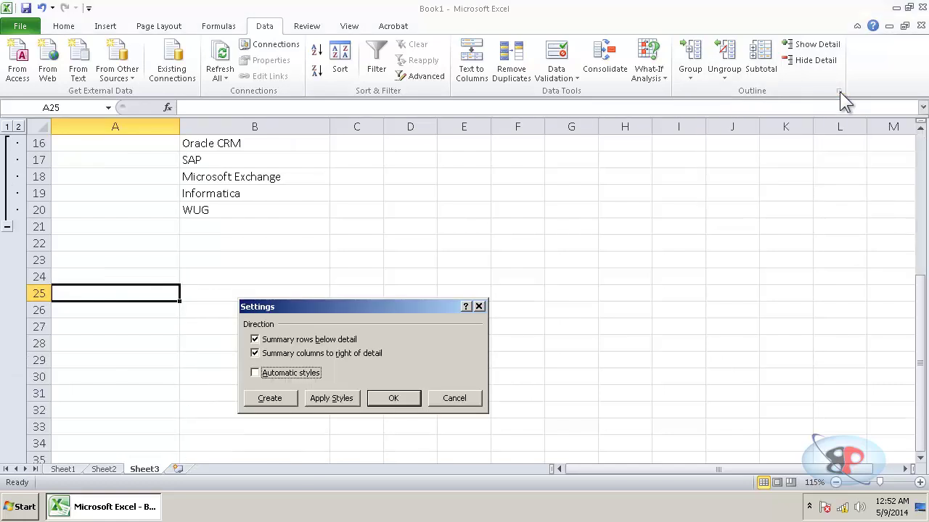
click(303, 339)
click(393, 398)
scroll(290, 333, up, 5)
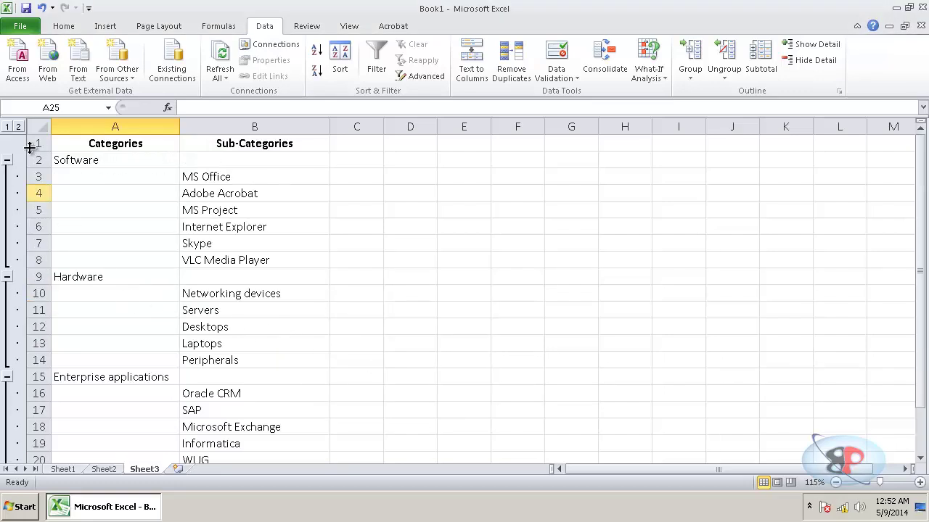
click(7, 161)
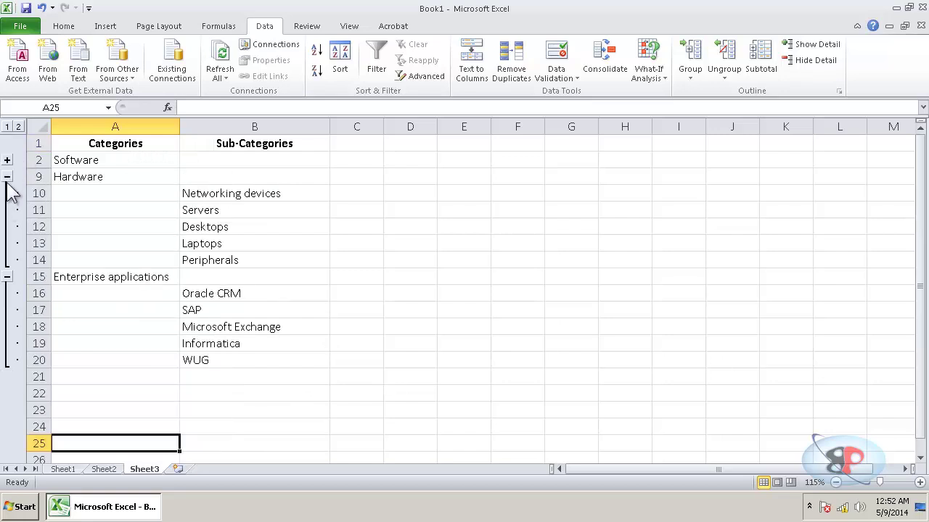
click(8, 277)
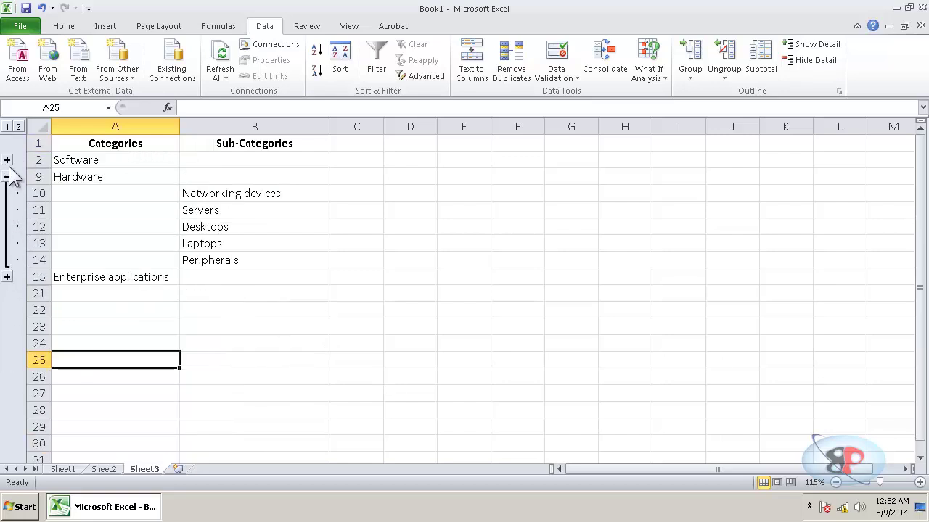
click(8, 176)
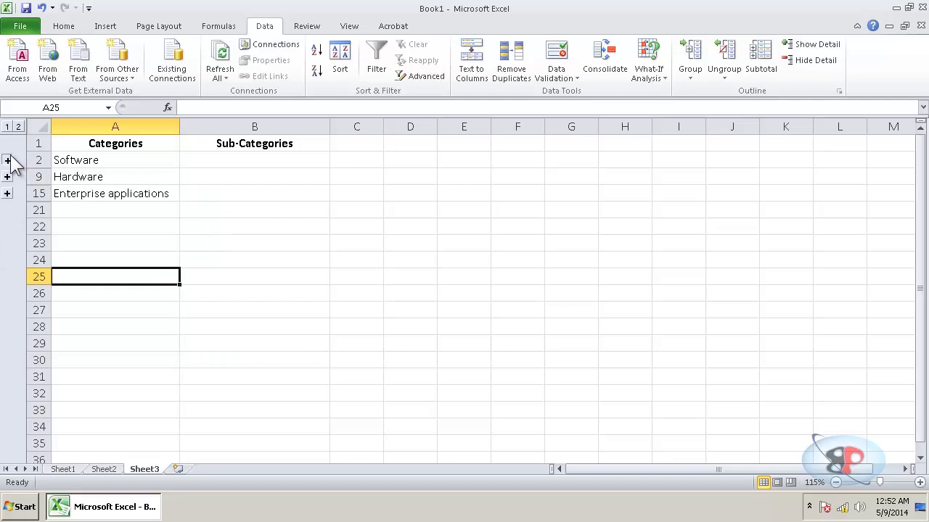
click(8, 160)
click(7, 161)
click(7, 160)
click(7, 276)
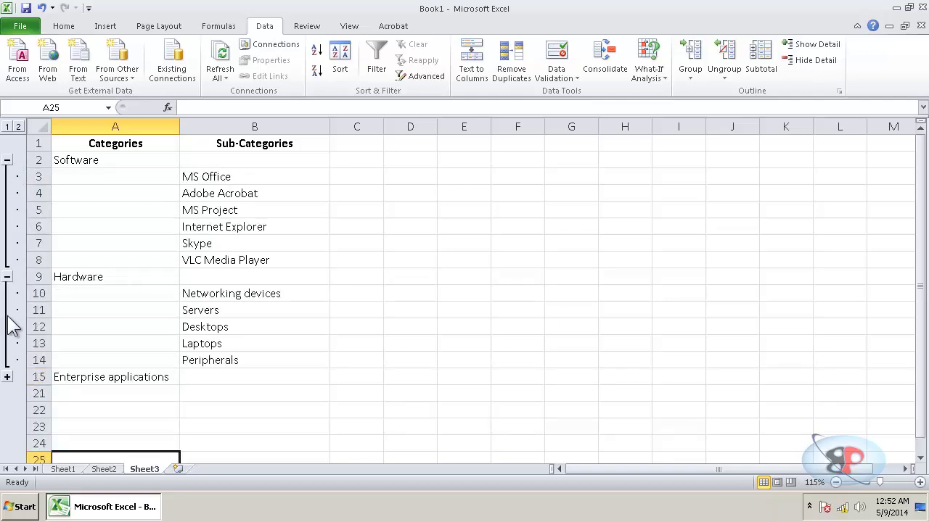
click(8, 377)
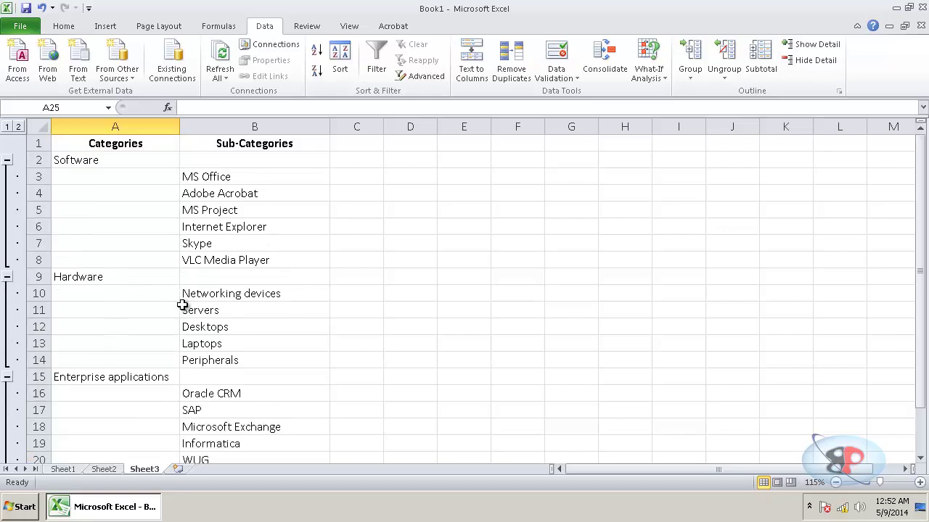
click(145, 227)
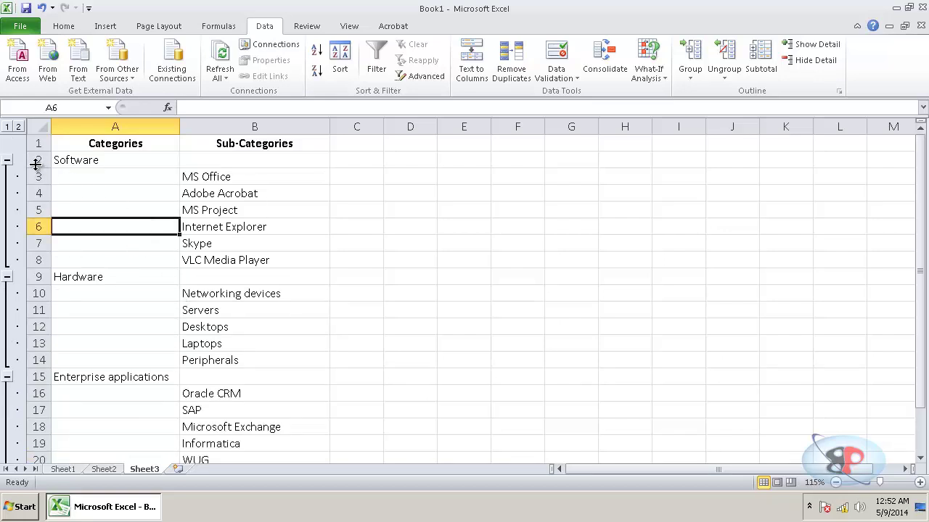
click(8, 127)
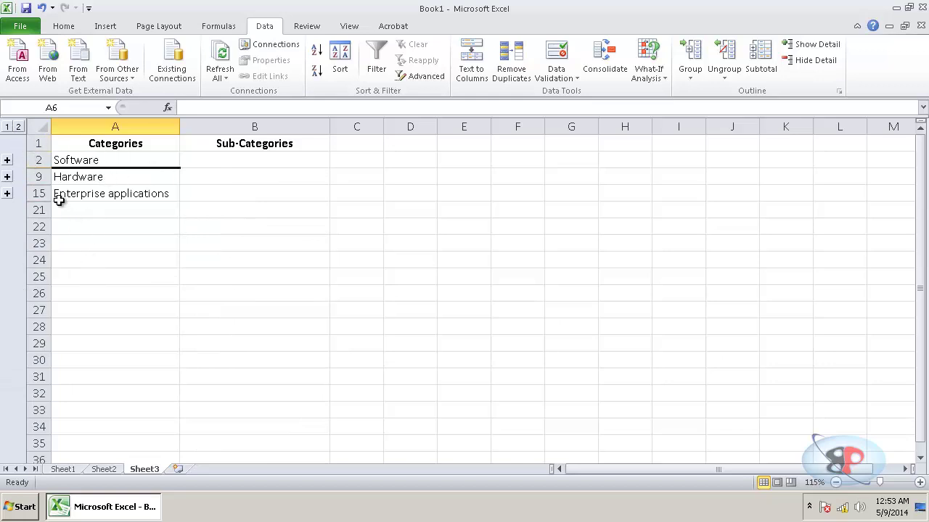
click(18, 127)
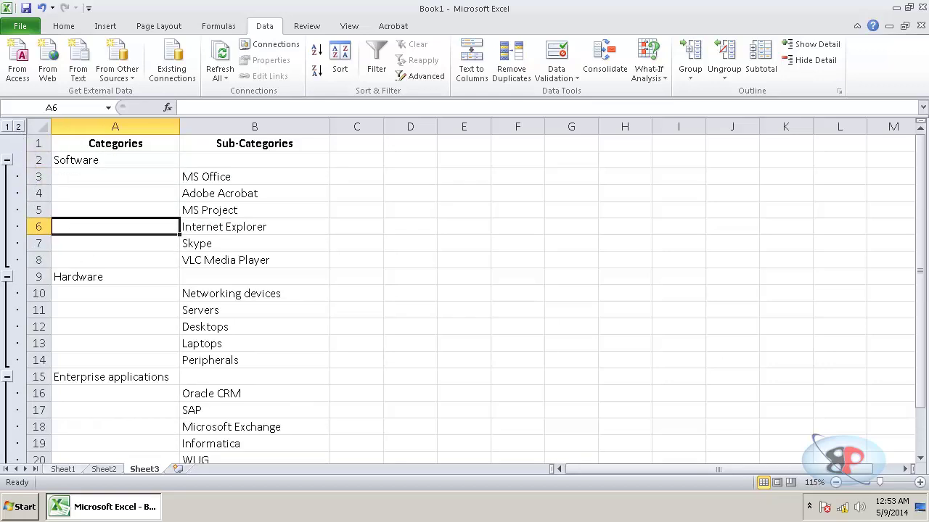
click(255, 178)
scroll(247, 225, down, 2)
Enter headers 'Categories - L1', 'Categories - L2' and 'Categories - L3' in A1:C1, autofitting column C
scroll(363, 322, up, 1)
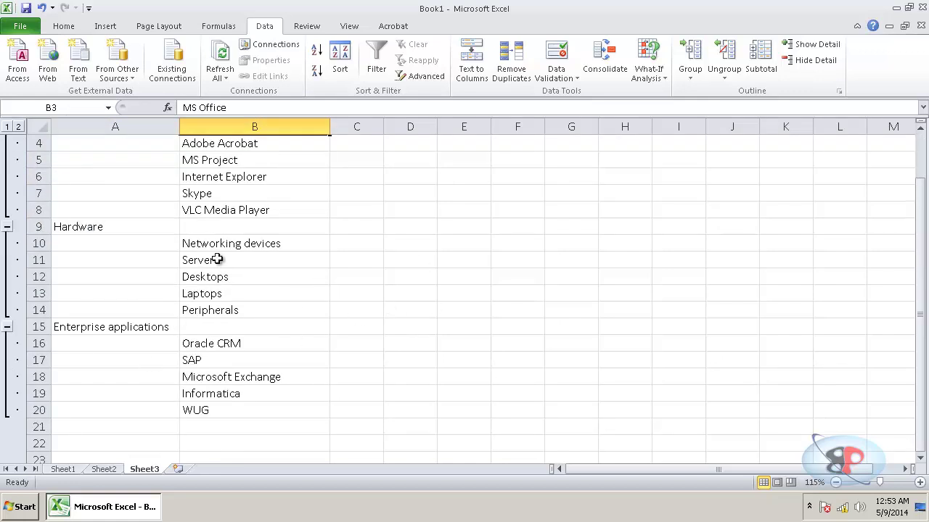
scroll(254, 250, up, 1)
click(161, 143)
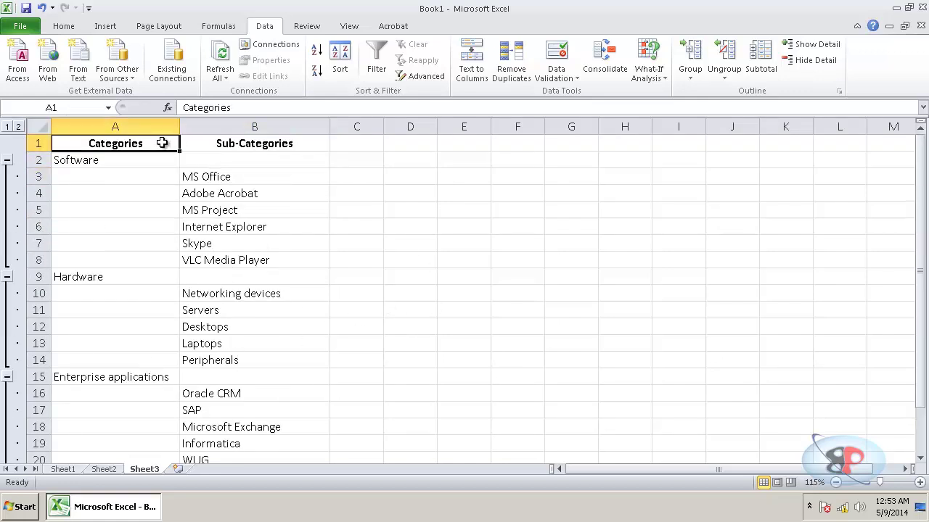
text(Categories - L1)
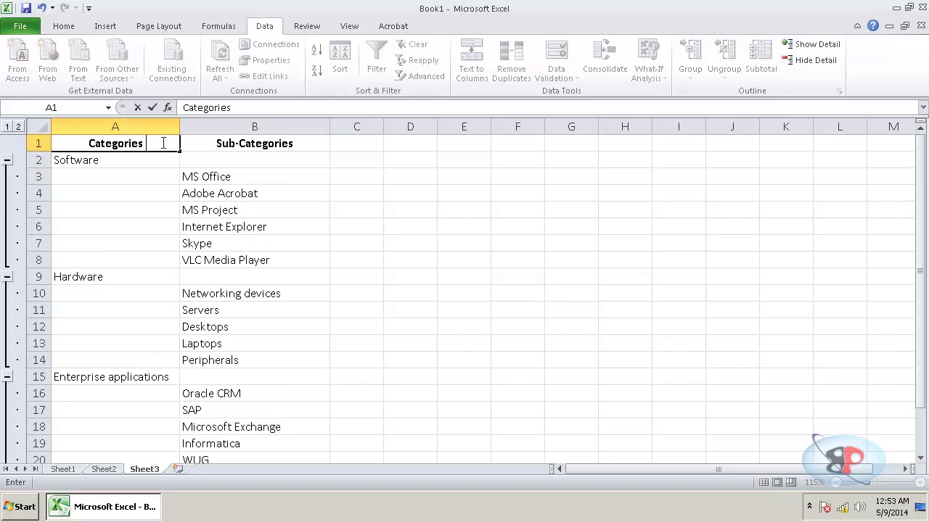
key(Tab)
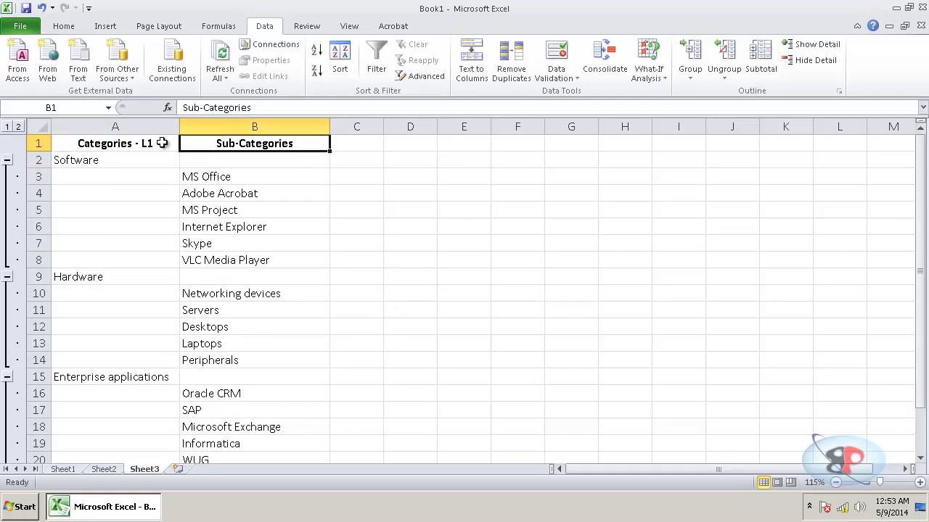
text(Categories - )
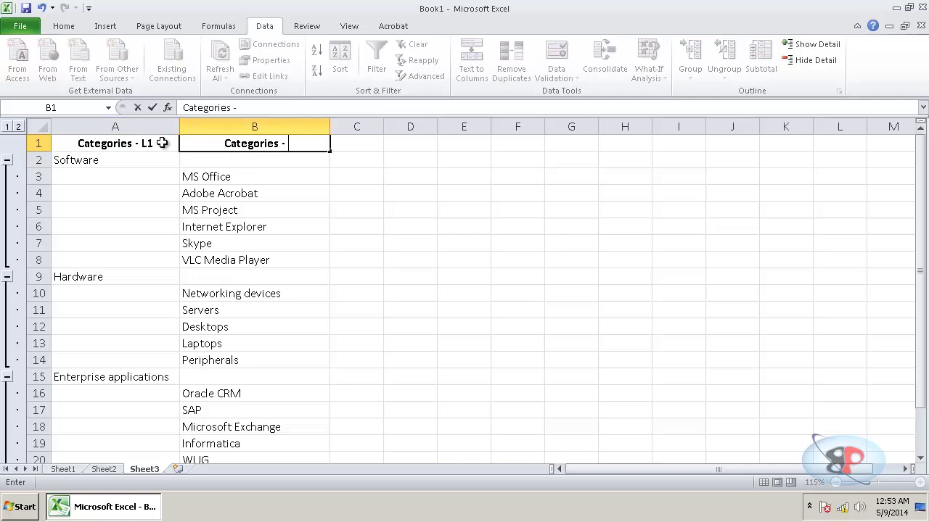
text(L2)
key(Tab)
text(C)
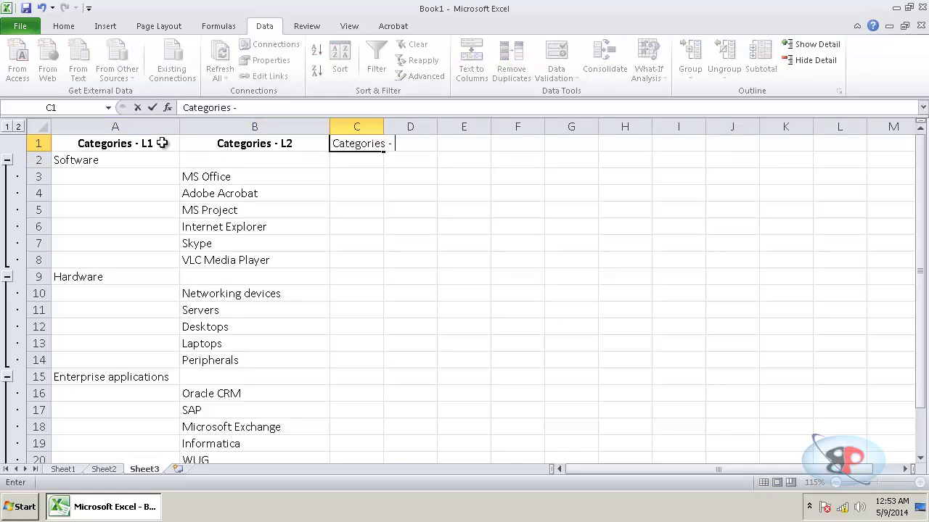
text(ategories - L3)
key(Return)
double_click(383, 126)
click(254, 143)
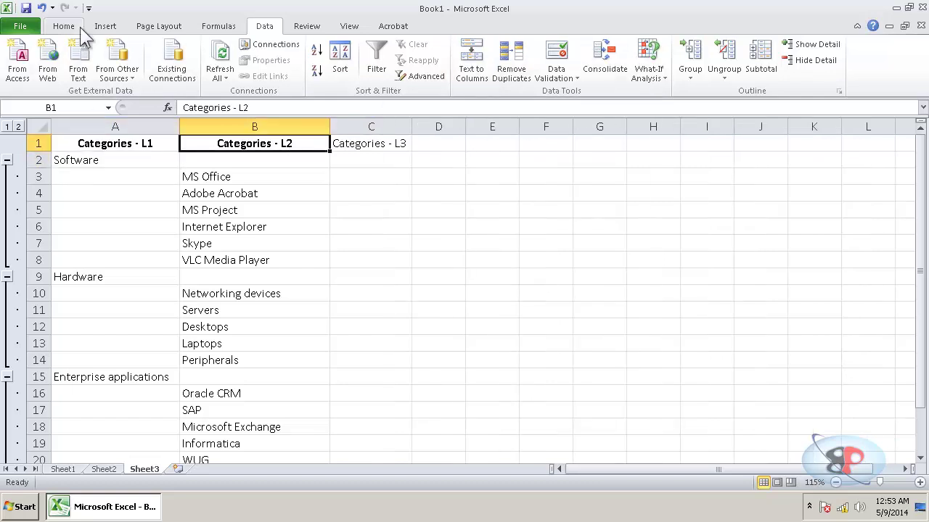
Copy the L2 header's bold formatting onto the Categories - L3 header with Format Painter
click(71, 26)
click(399, 143)
click(336, 291)
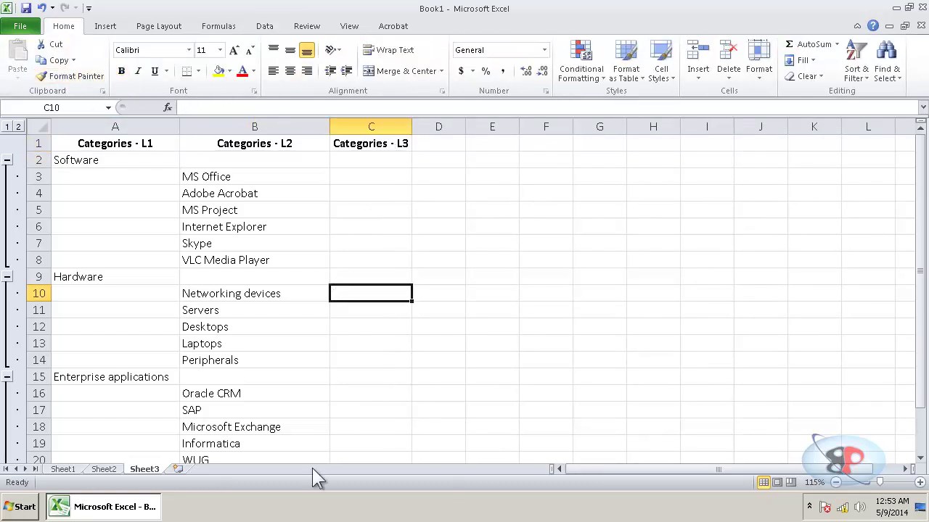
Insert three blank rows at row 11, under Networking devices
scroll(82, 348, down, 2)
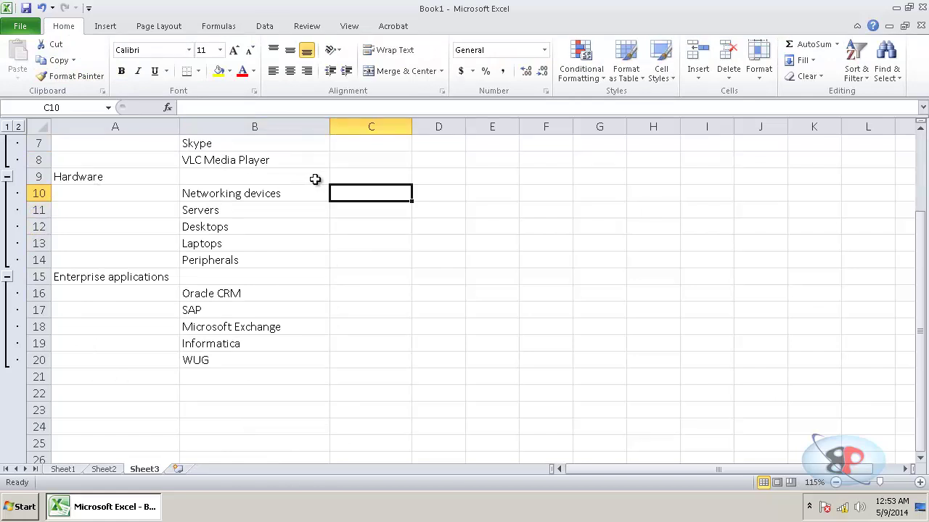
right_click(38, 209)
click(73, 301)
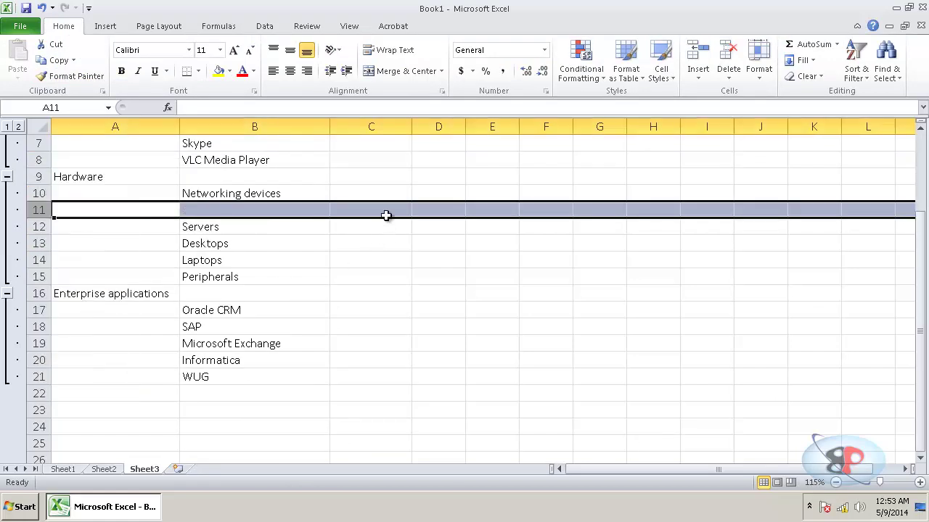
right_click(38, 214)
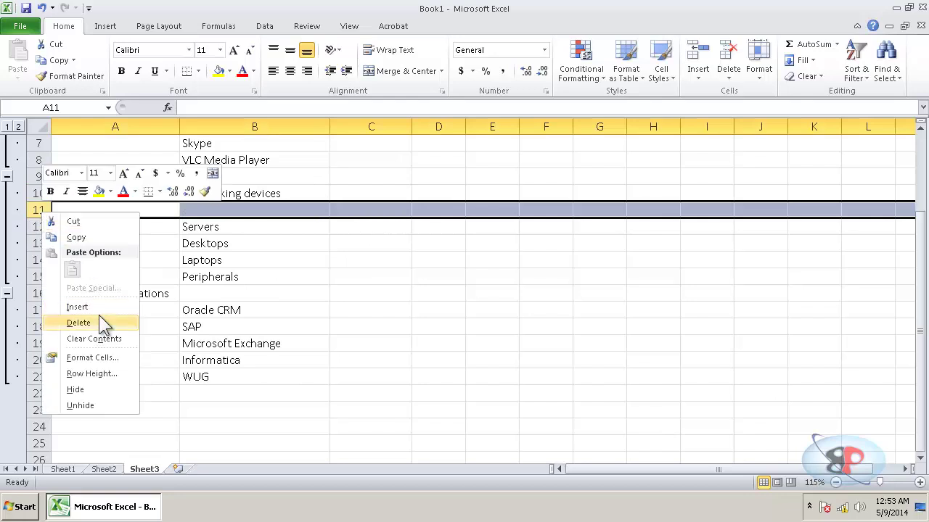
click(98, 307)
right_click(33, 209)
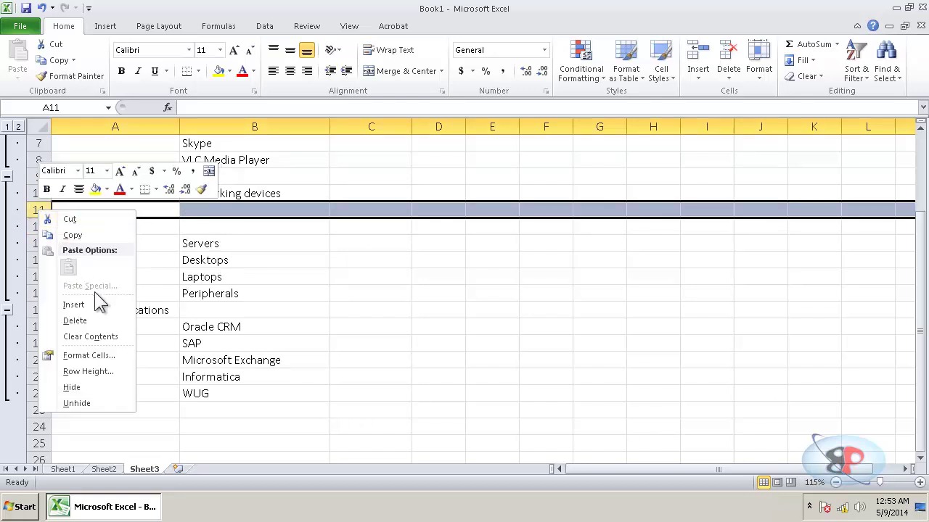
click(97, 300)
Enter Routers, Switches and Access Points in C11:C13
click(373, 205)
text(Routers)
key(Return)
text(Ci)
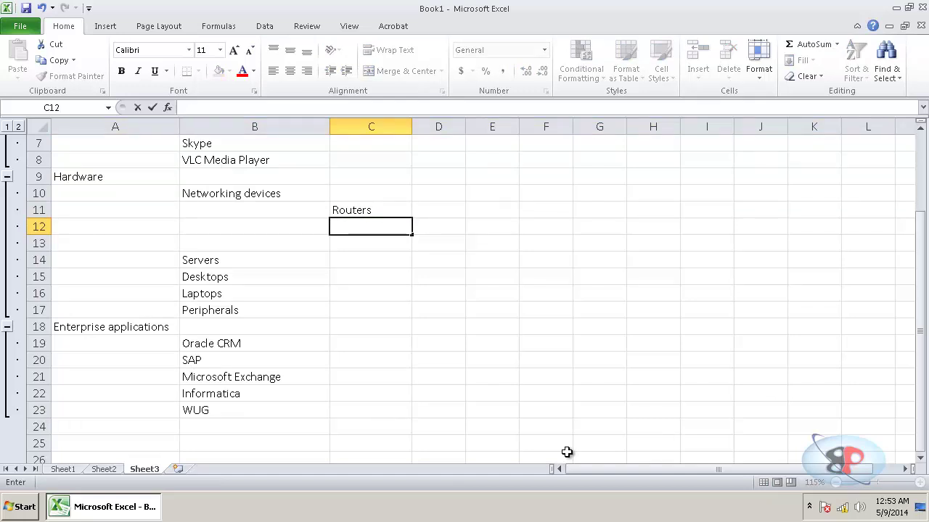
text(witches)
key(Return)
text(Access Points)
key(Return)
Group rows 11–13 by rows beneath Networking devices, then collapse that new group
drag(81, 212, 276, 241)
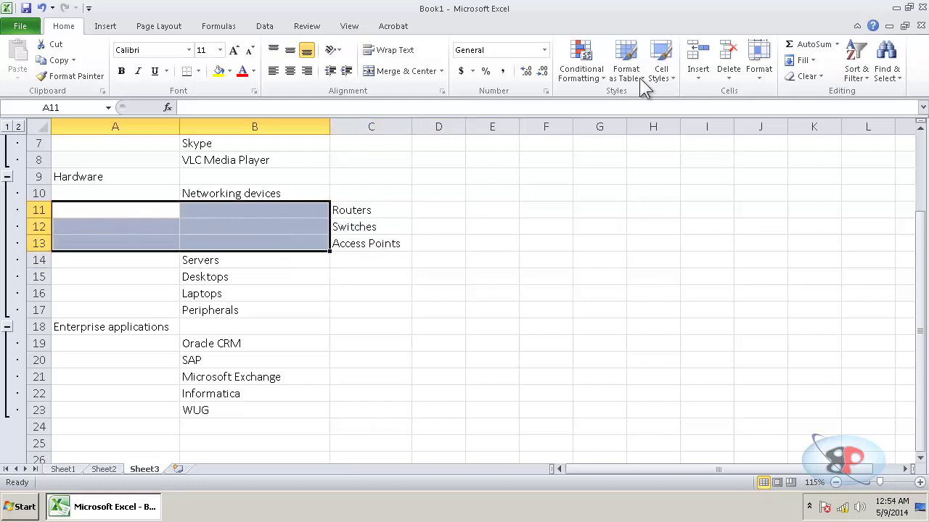
click(264, 25)
click(690, 76)
click(701, 90)
click(335, 388)
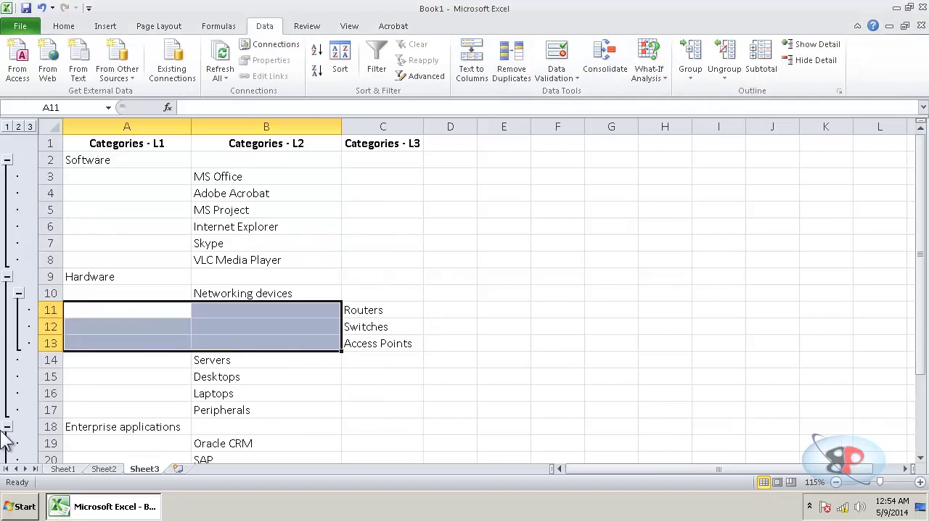
click(19, 293)
click(519, 261)
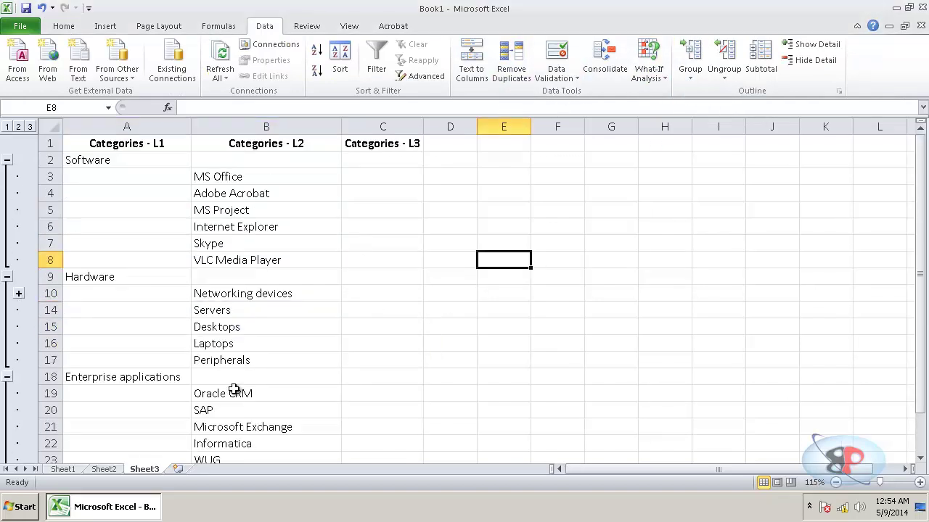
Step through outline levels 1, 2, 3, 2, 1, finishing on level 3
click(8, 127)
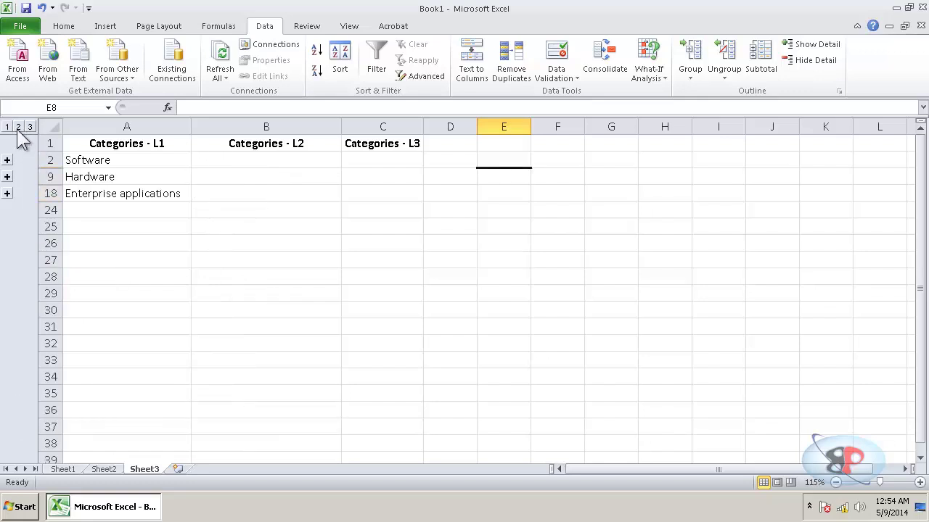
click(18, 129)
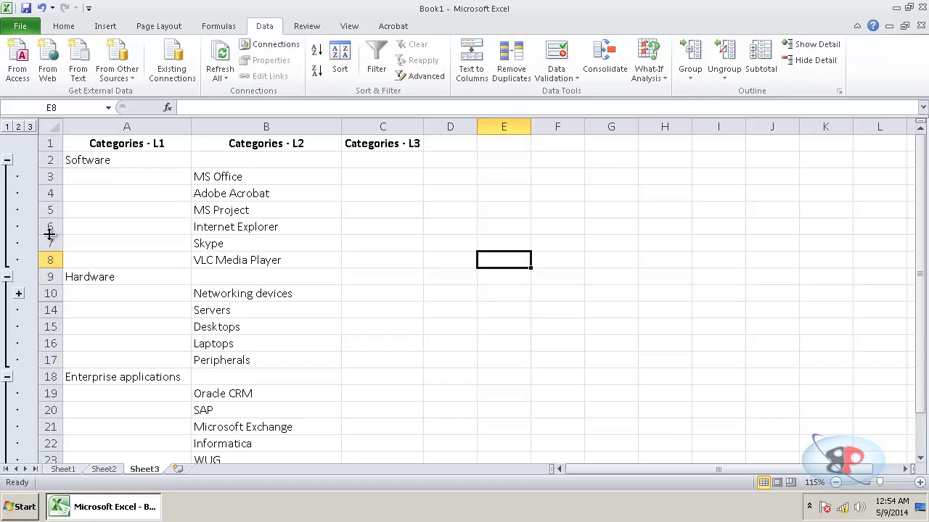
click(29, 126)
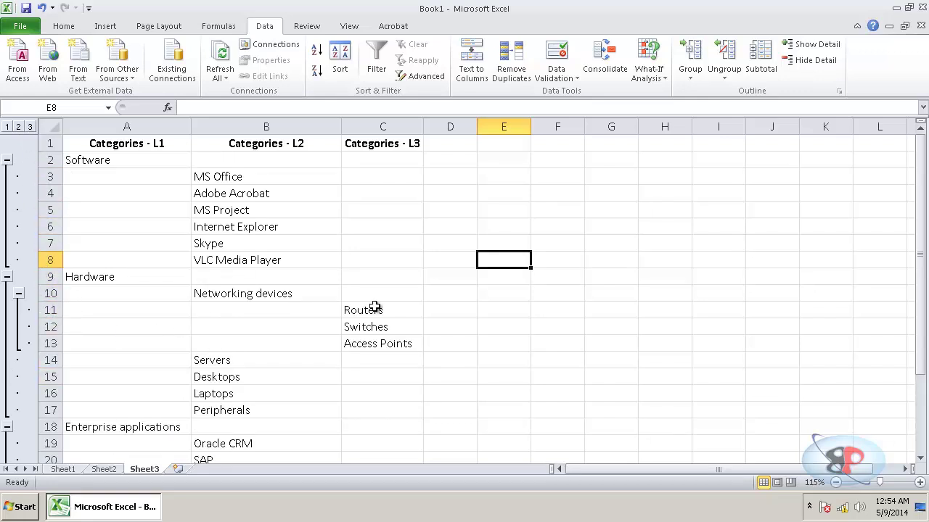
click(18, 126)
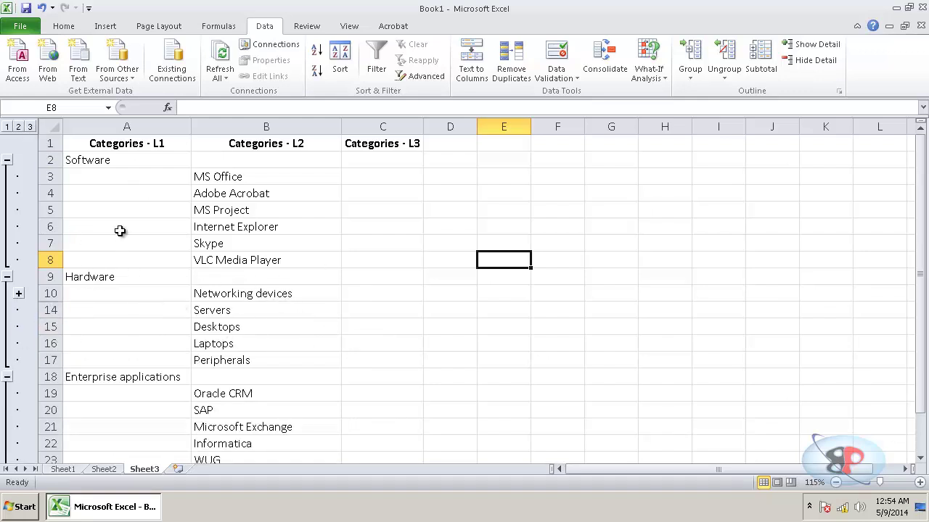
click(7, 127)
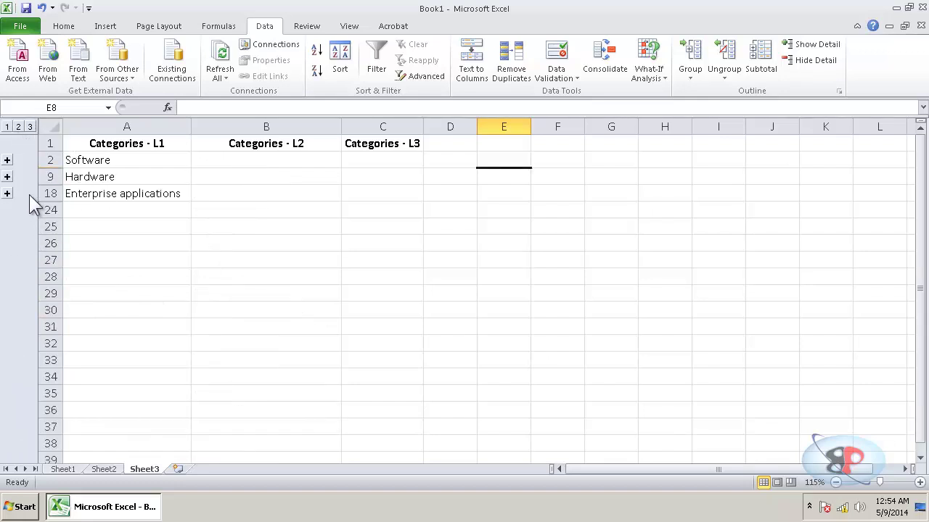
click(30, 127)
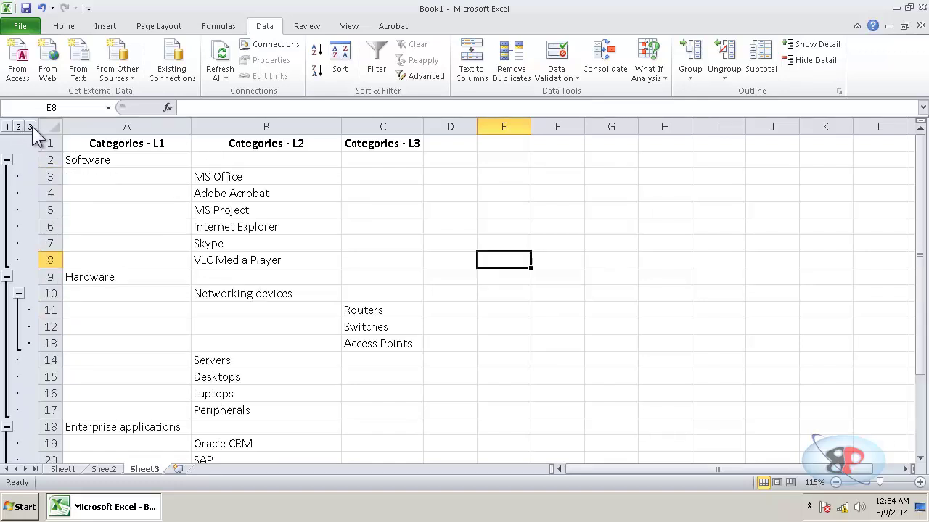
scroll(479, 428, down, 3)
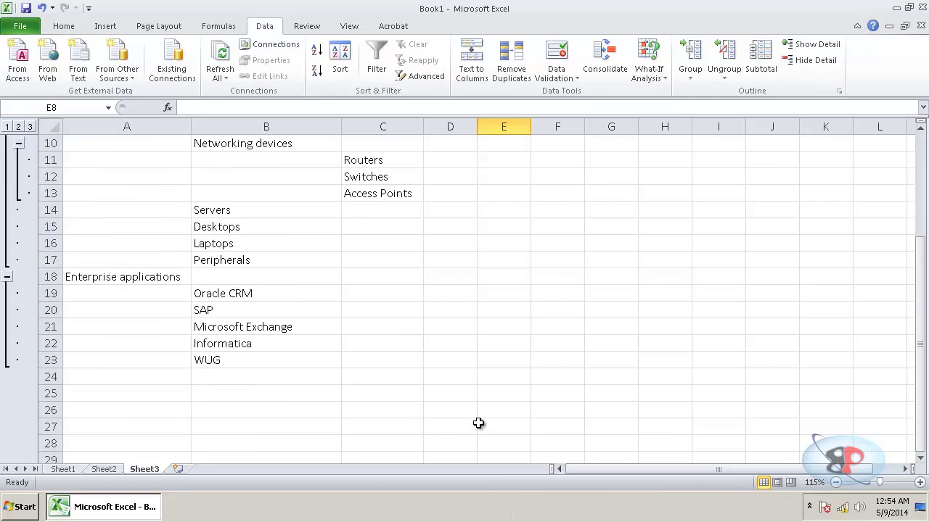
scroll(477, 423, up, 3)
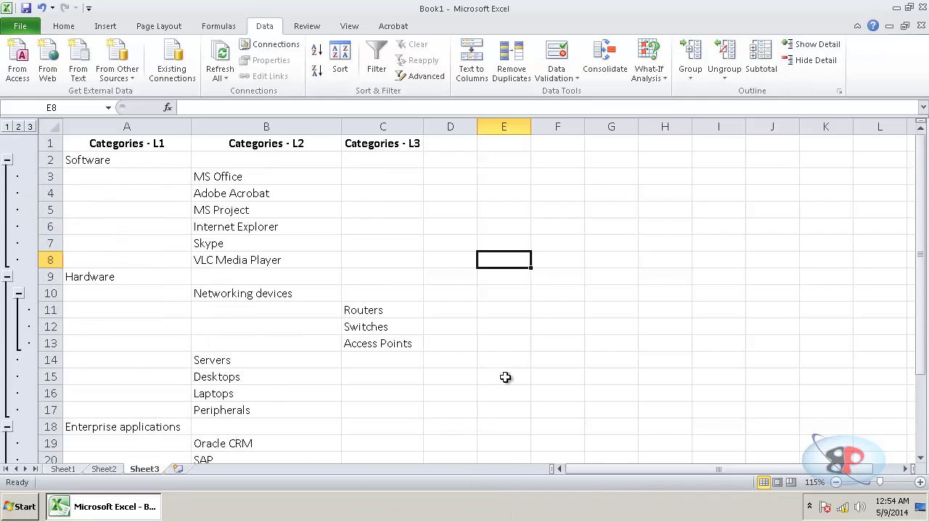